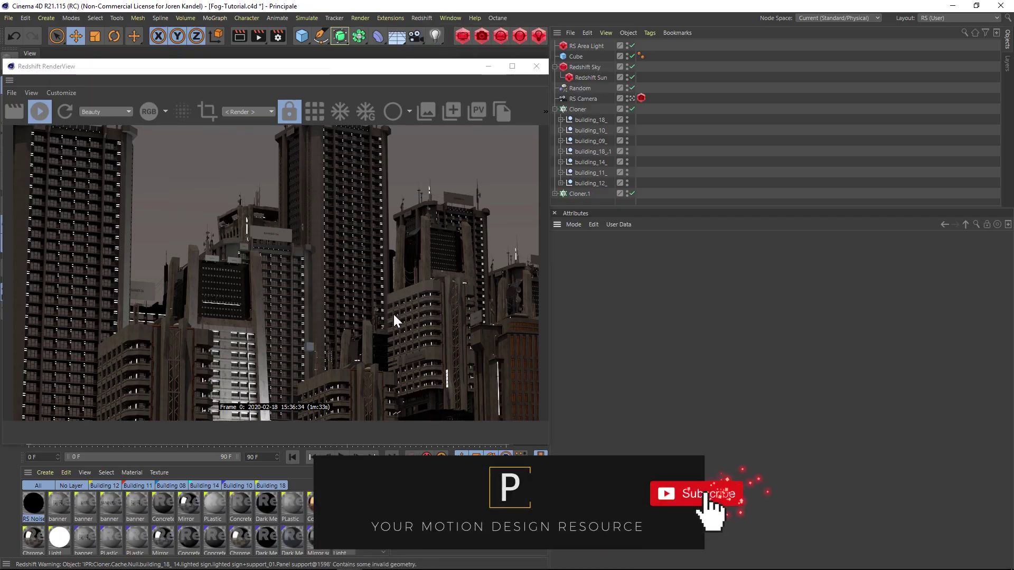
- Add a Redshift Environment object to the scene from the Redshift Objects menu
drag(294, 67, 681, 214)
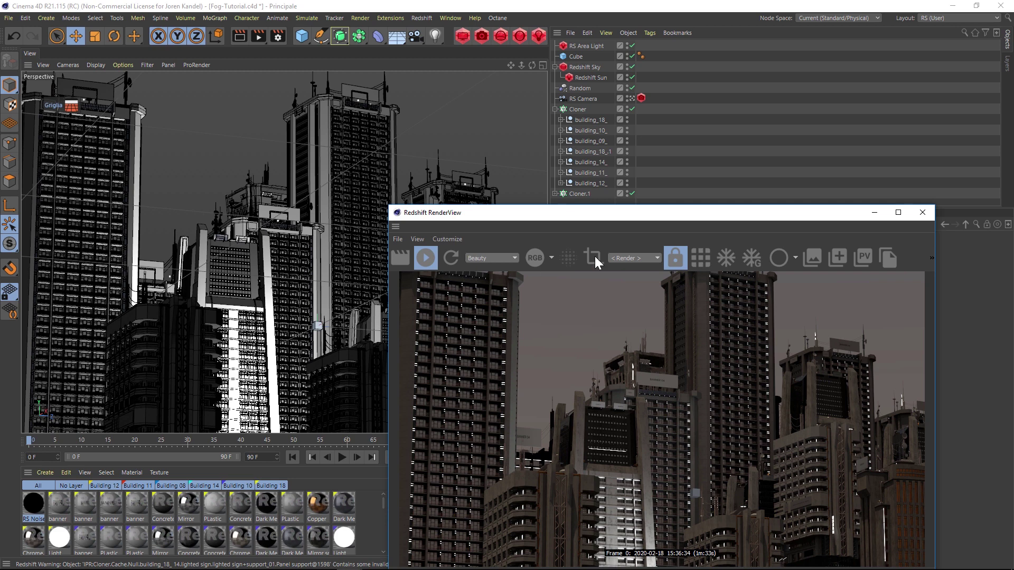
drag(707, 217, 332, 66)
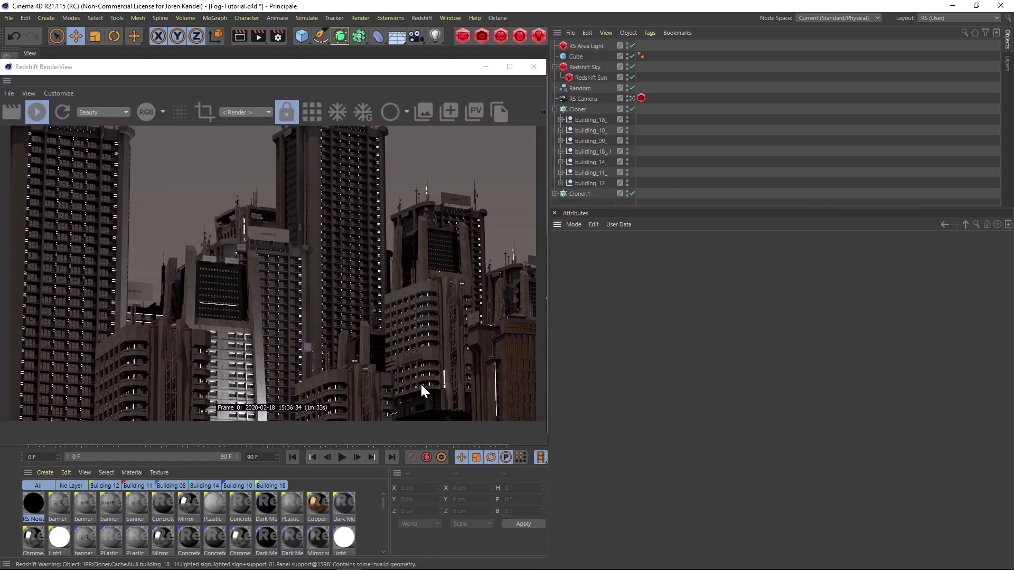
drag(339, 68, 350, 66)
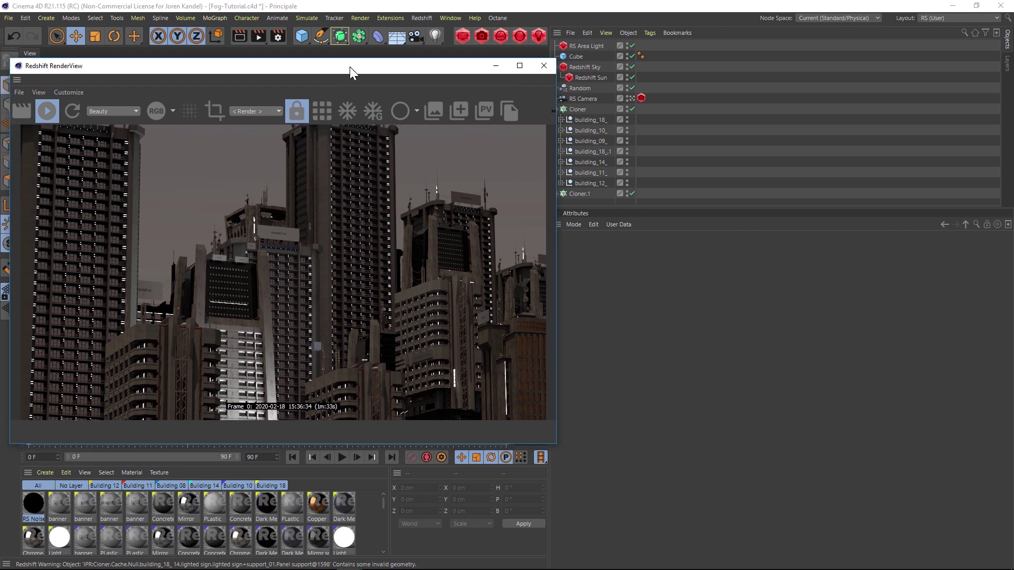
drag(451, 64, 442, 62)
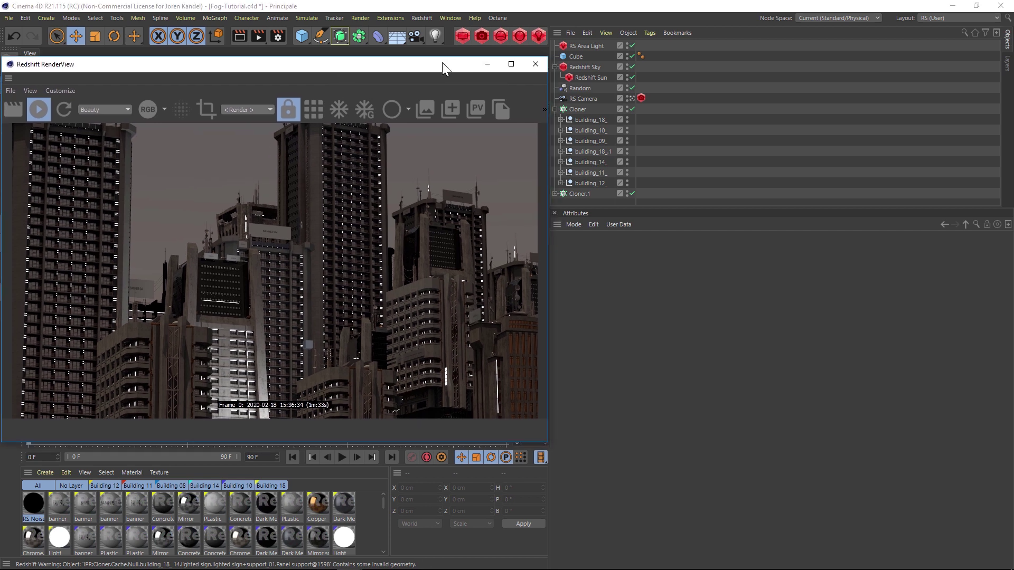
click(425, 19)
mouse_move(434, 34)
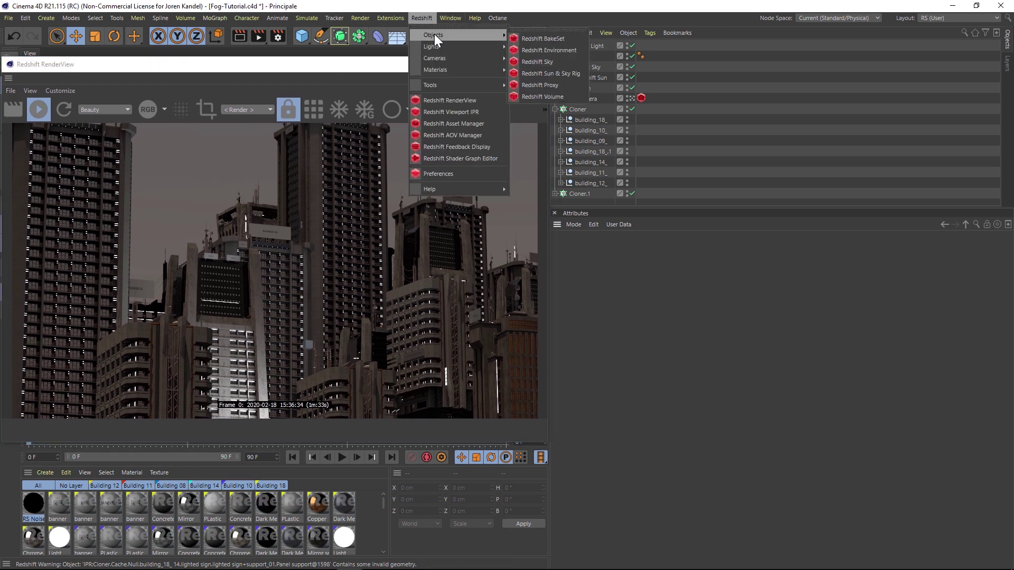
click(550, 51)
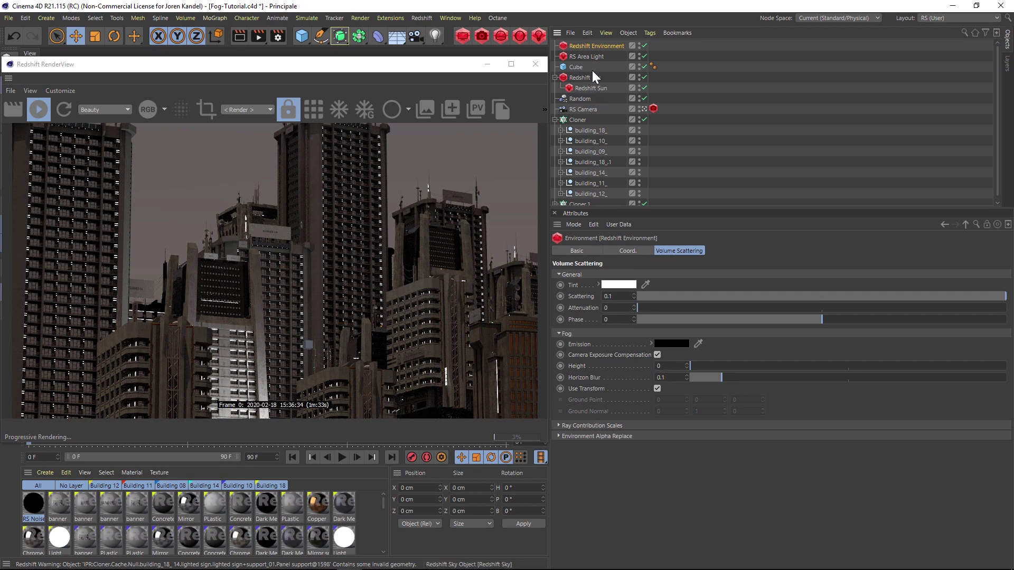
- Select the RS Area Light, drag it higher, then undo the move to restore its position
click(584, 56)
drag(405, 68, 853, 363)
drag(327, 374, 325, 319)
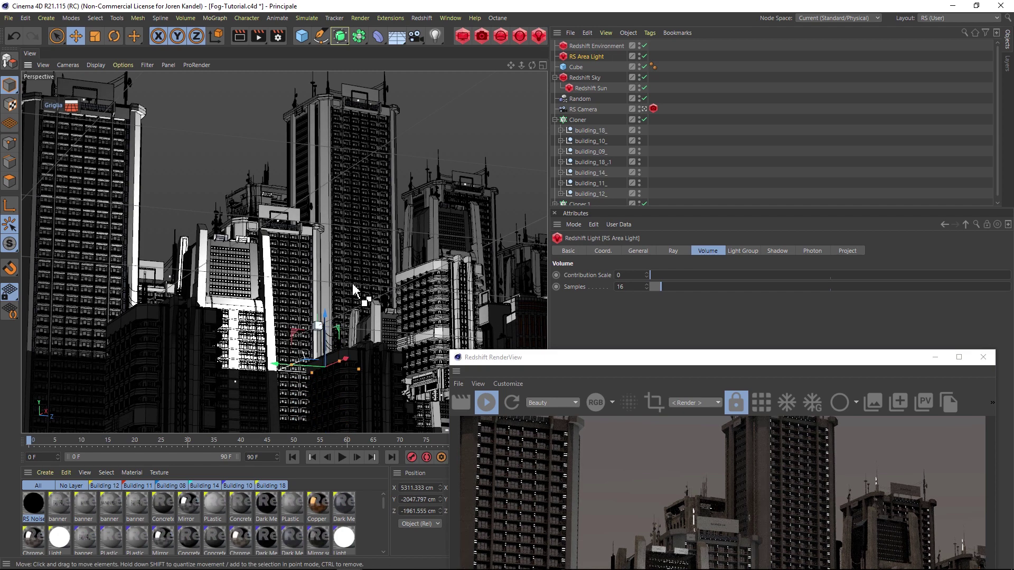
key(ctrl+z)
drag(651, 358, 204, 46)
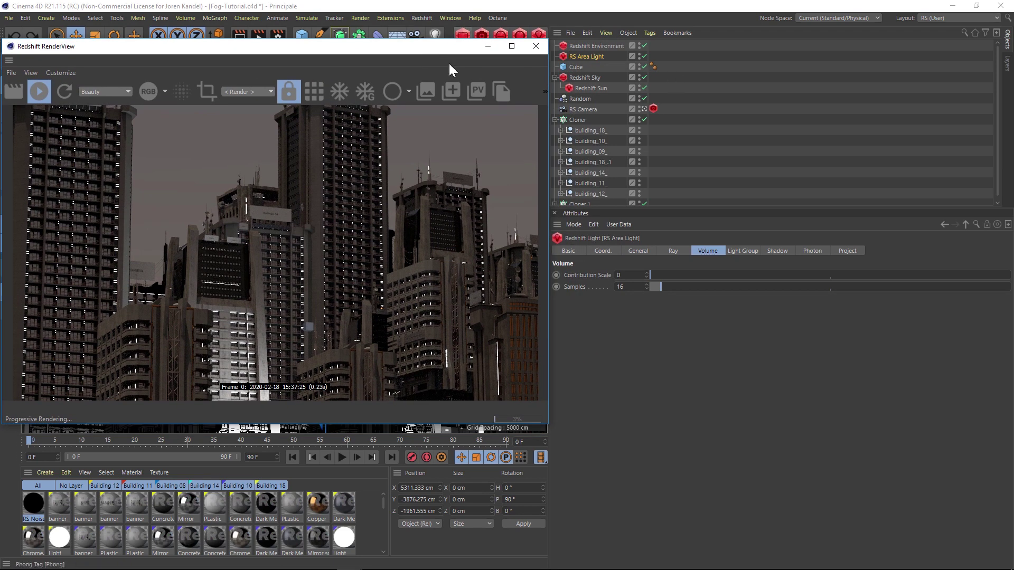
drag(438, 49, 433, 51)
- Enter 0.01 as the RS Area Light's volume Contribution Scale
click(578, 56)
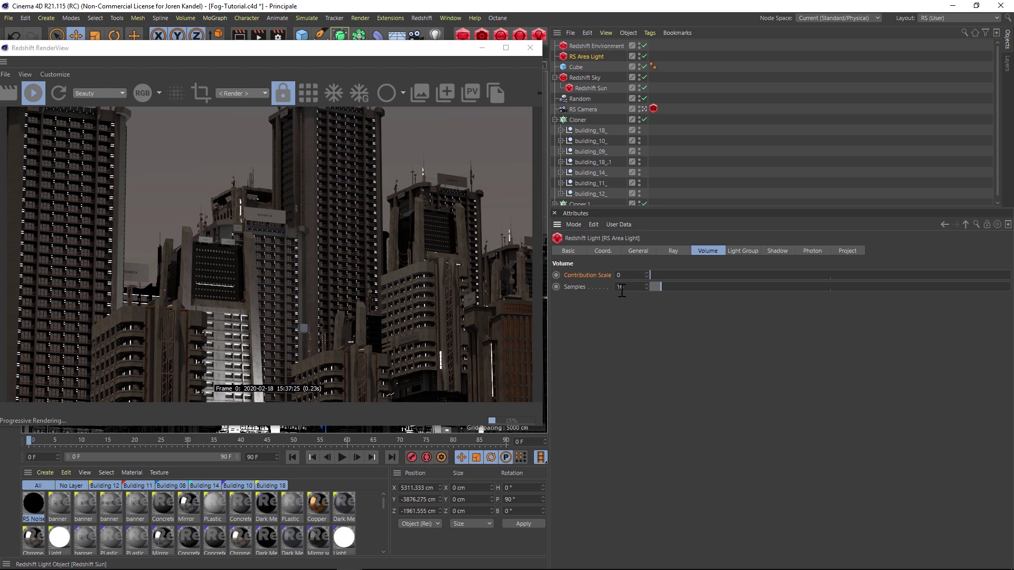
click(626, 275)
key(Return)
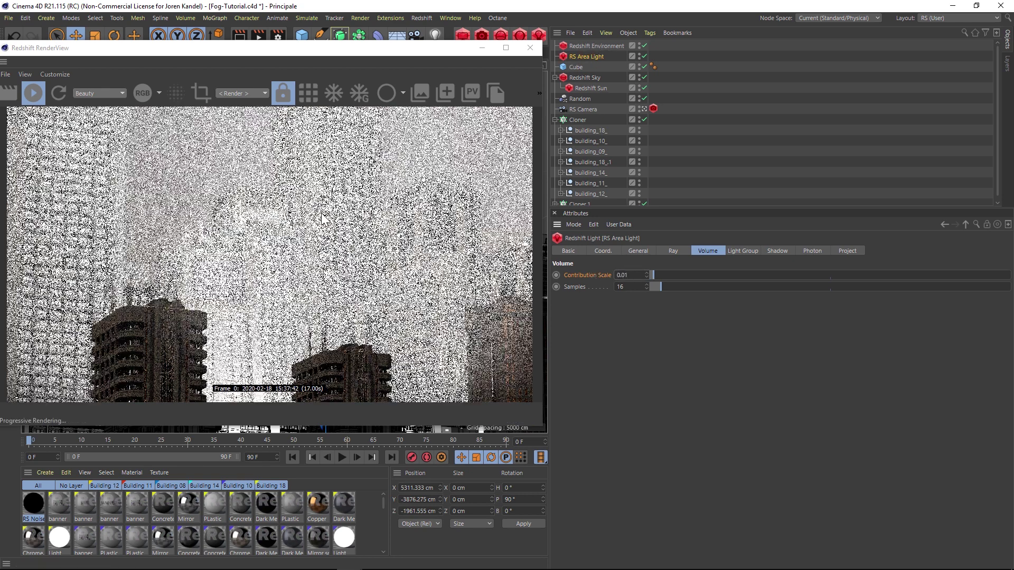
drag(309, 52, 368, 48)
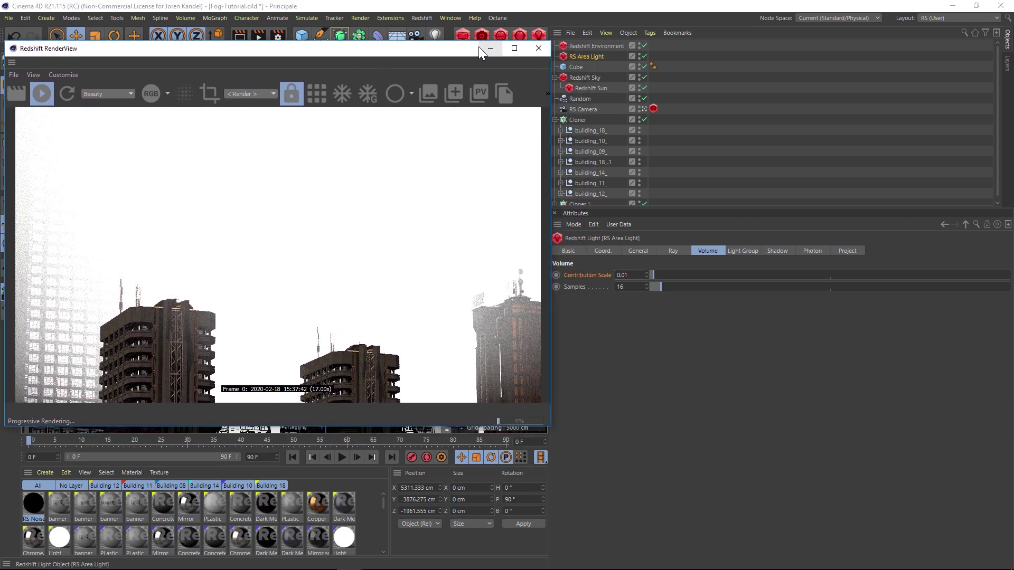
drag(471, 47, 465, 46)
- Set the Redshift Environment's volume scattering Attenuation to 0.01
click(607, 46)
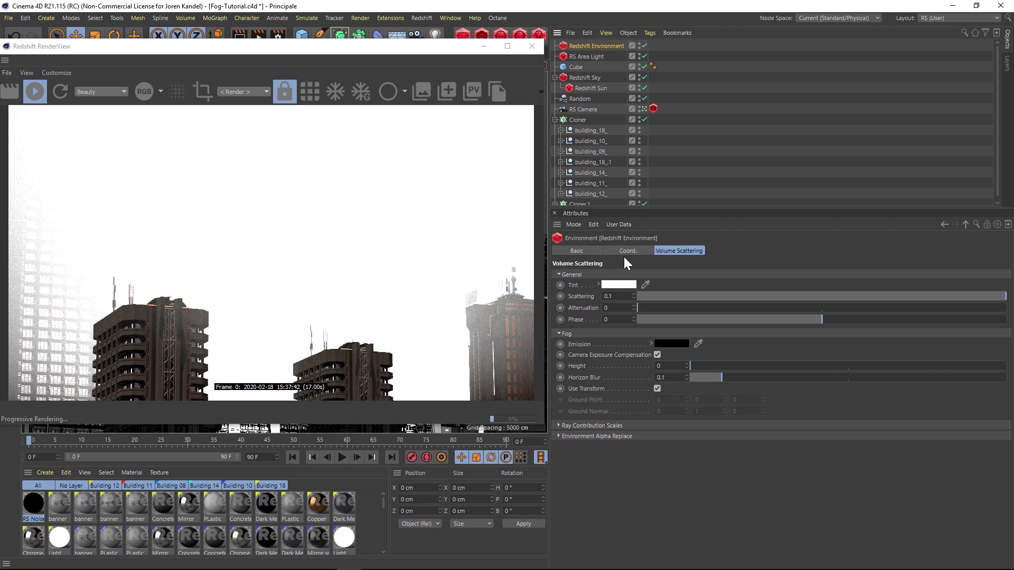
click(585, 308)
click(581, 308)
text(.01)
key(Return)
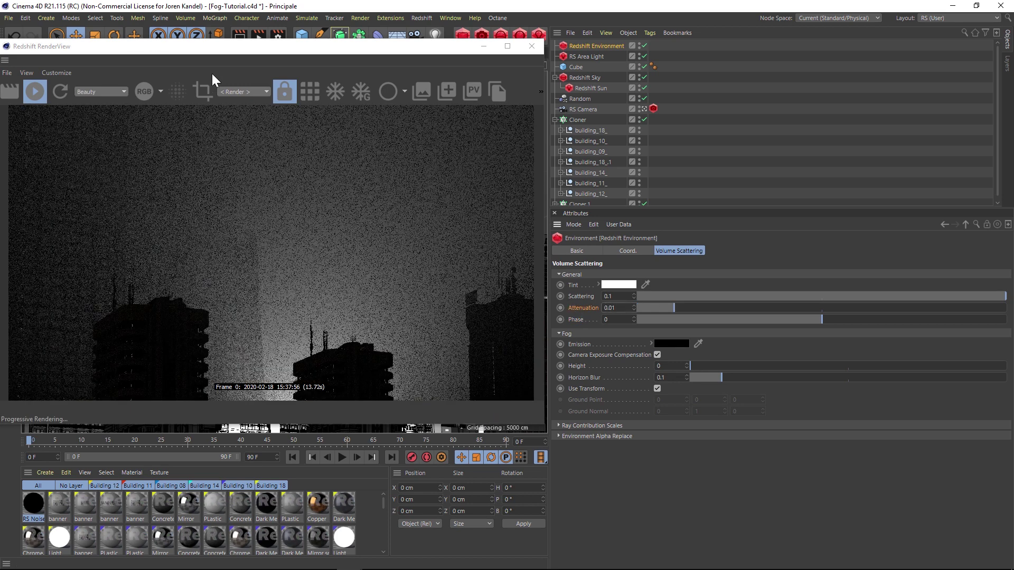
- Adjust the fog Phase until it reads -0.341
drag(262, 46, 287, 40)
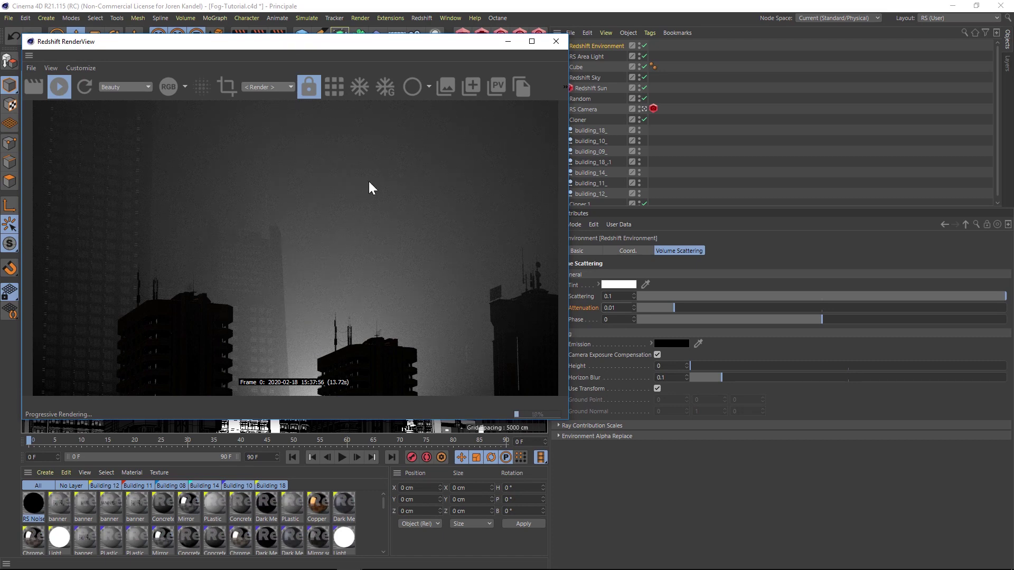
drag(448, 49, 425, 46)
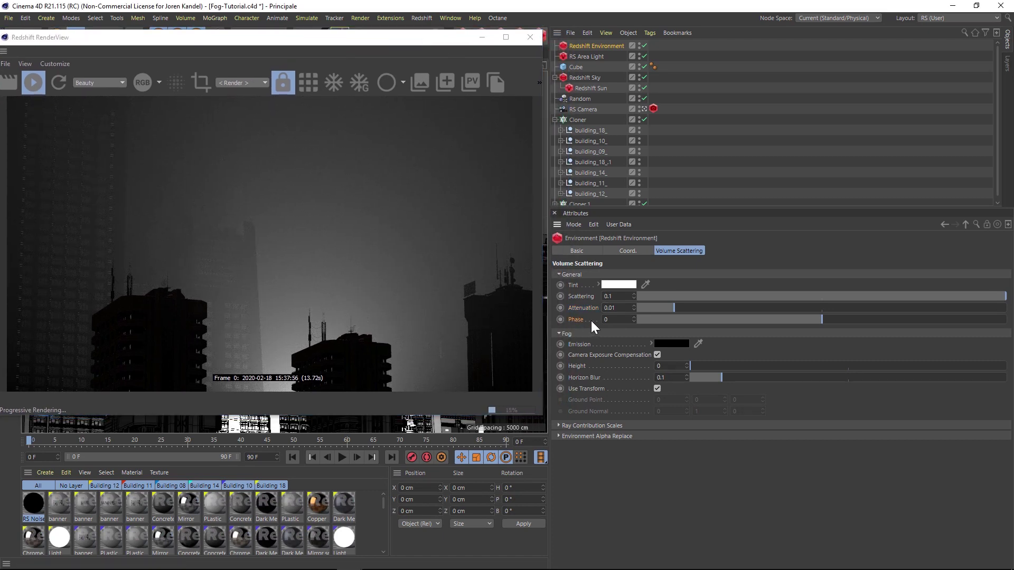
click(959, 318)
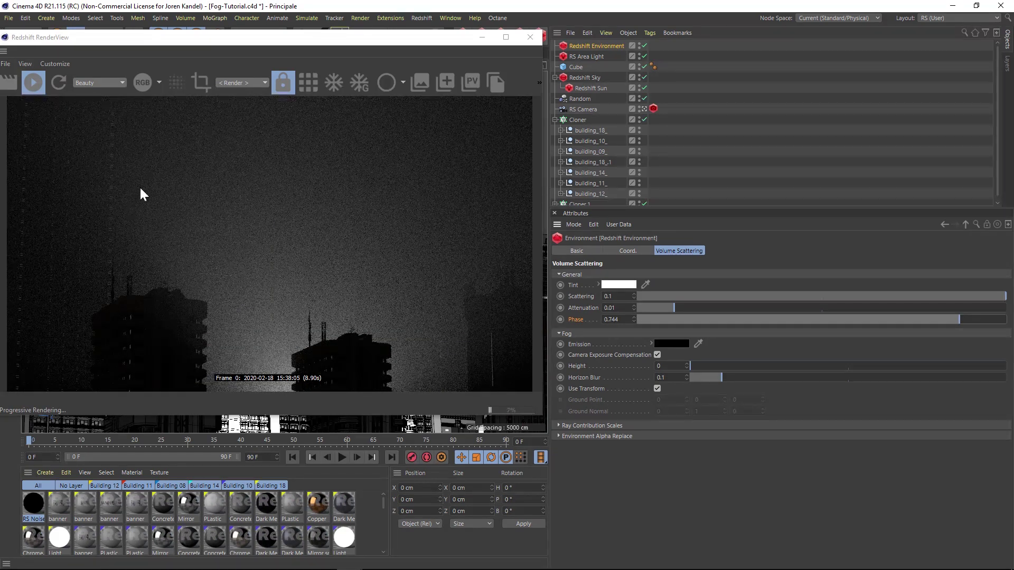
click(701, 319)
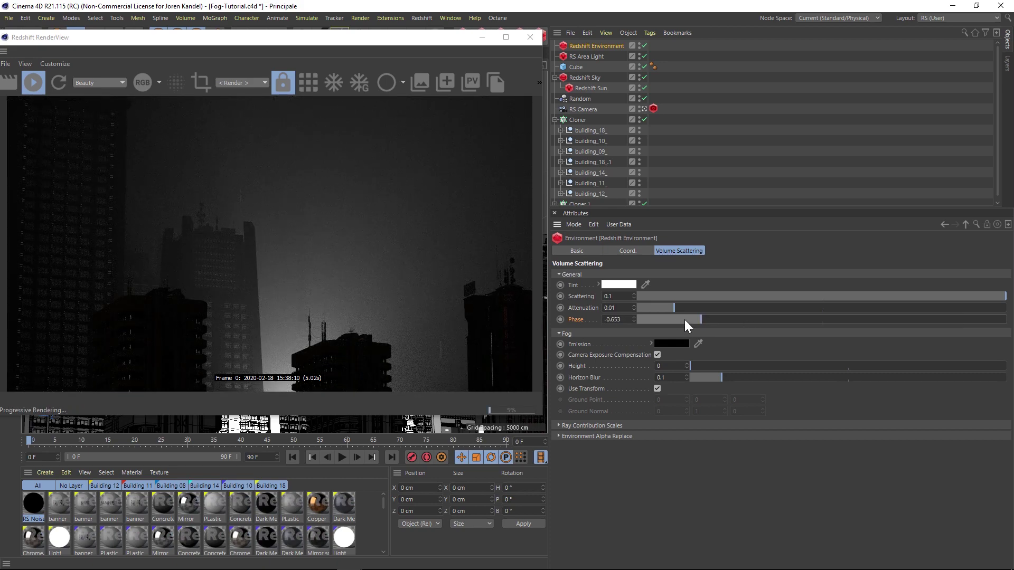
click(673, 319)
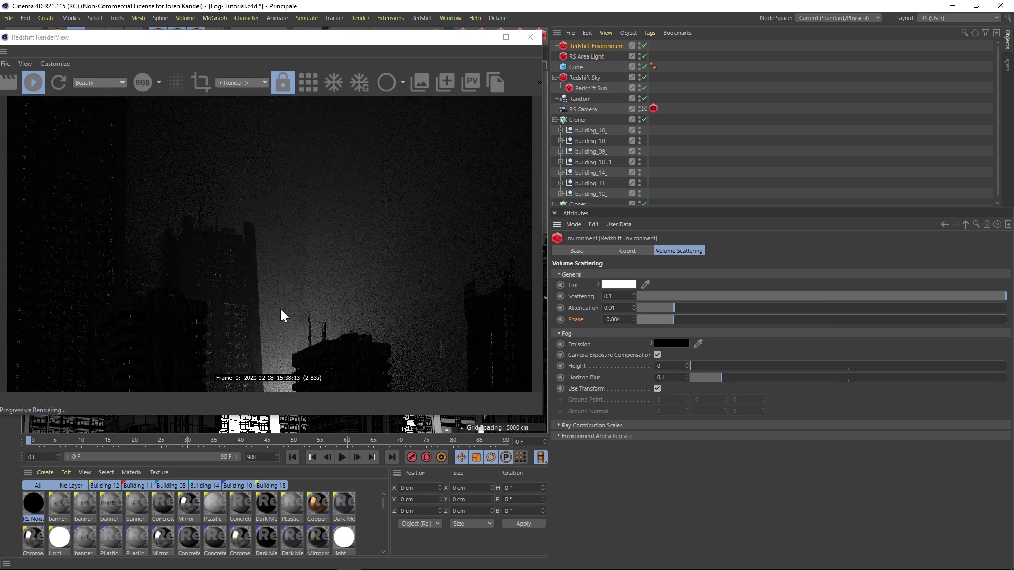
click(759, 319)
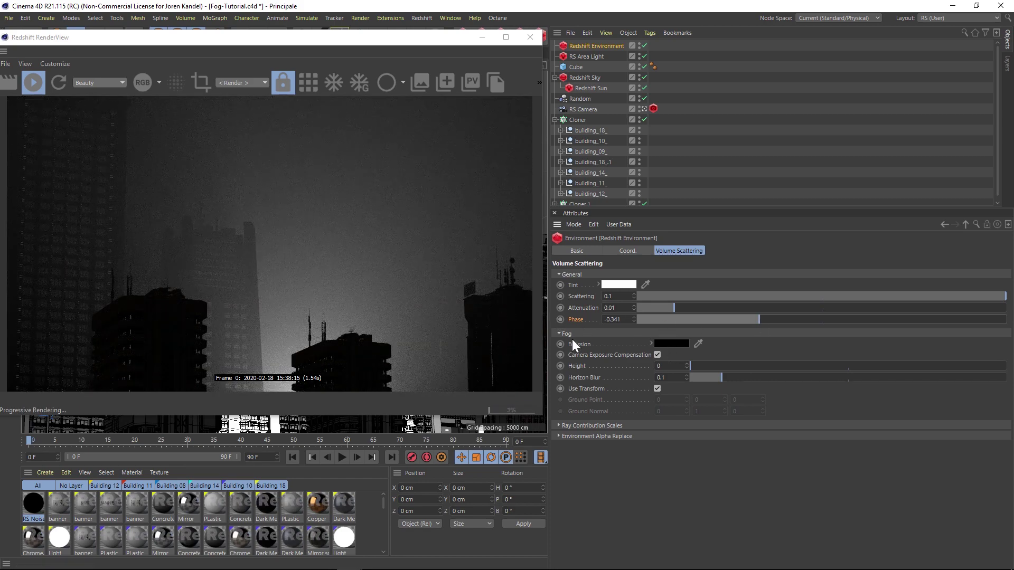
- Tint the environment fog pale yellow (hue about 49°, raised saturation), then select the Redshift Sun
click(604, 284)
click(571, 282)
click(563, 282)
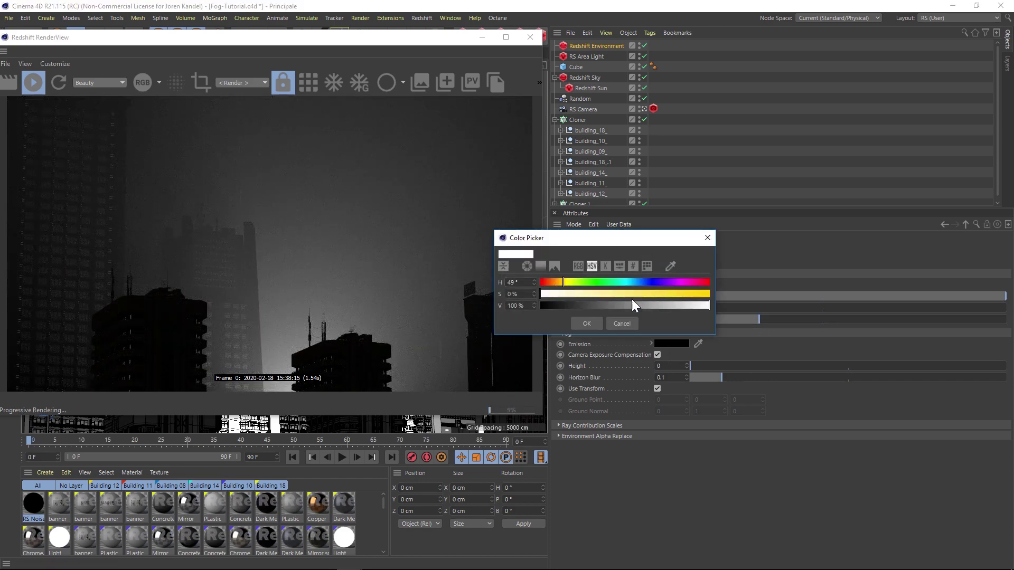
click(634, 293)
click(585, 324)
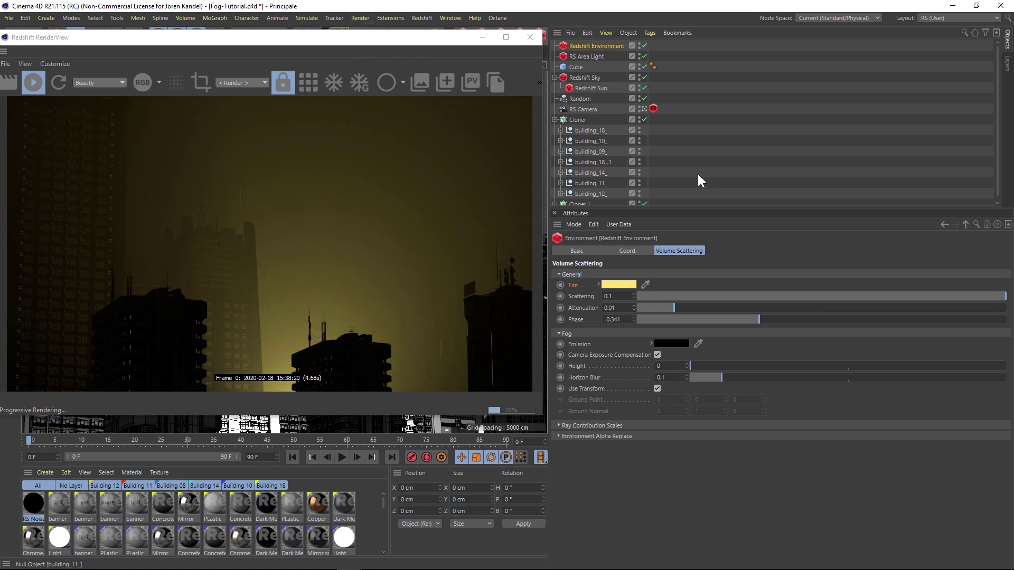
click(588, 88)
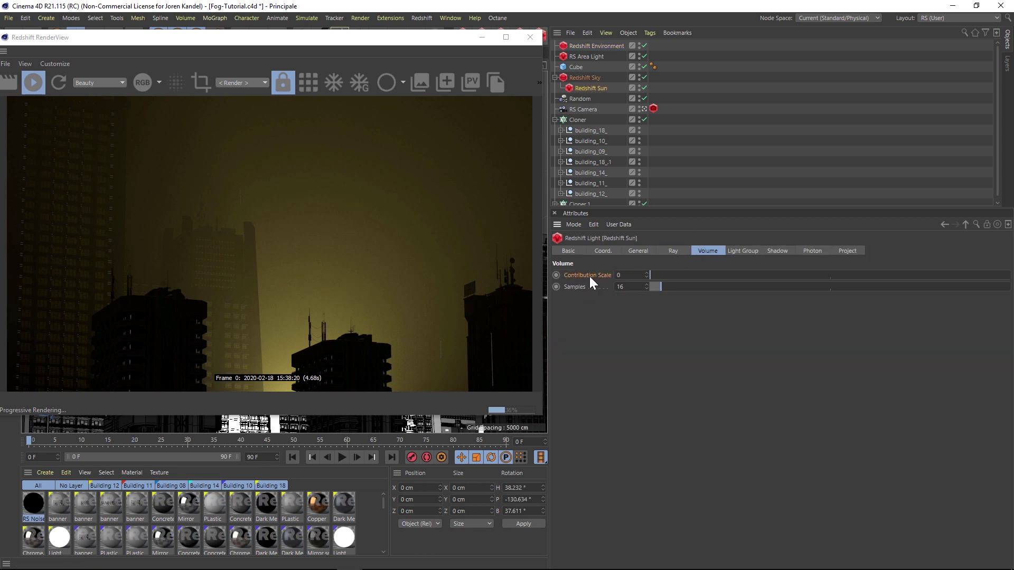
- Enter 0.001 as the Redshift Sun's volume Contribution Scale
click(623, 275)
text(.001)
key(Return)
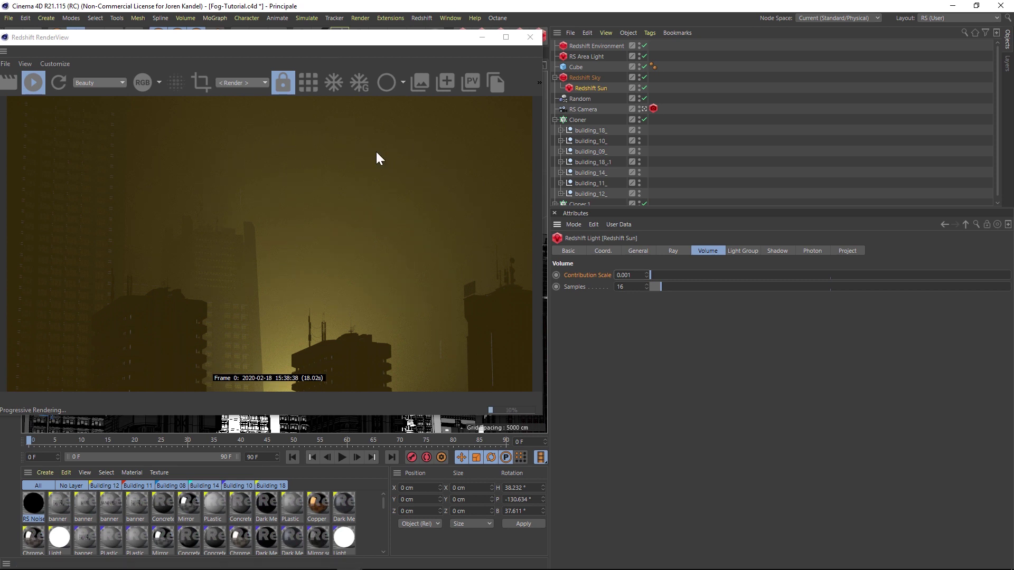
mouse_move(306, 35)
mouse_down()
mouse_move(392, 30)
mouse_move(312, 37)
mouse_up()
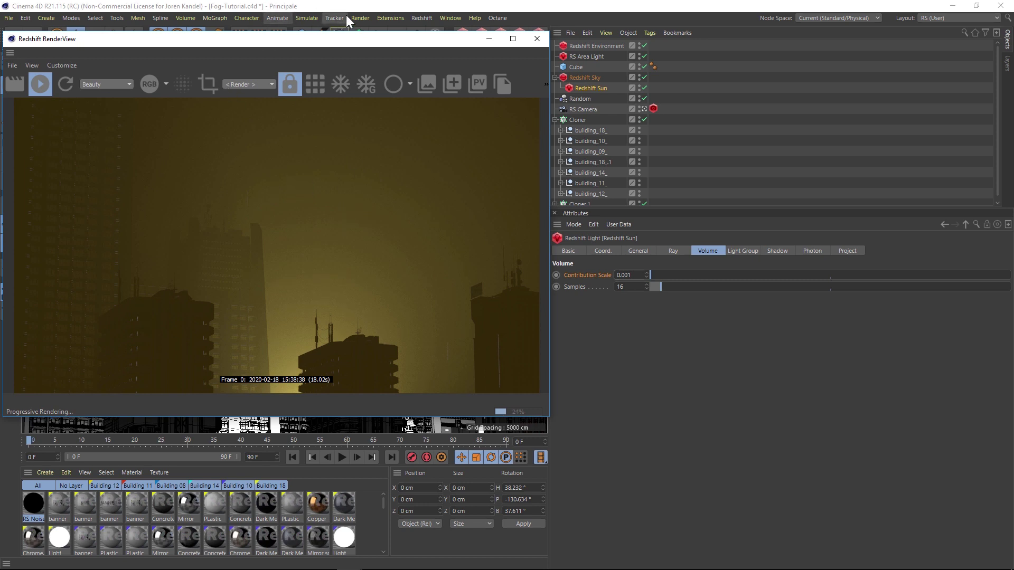
- Create a Noise Volume material, open its Shader Graph, and select the RS Noise node
click(422, 18)
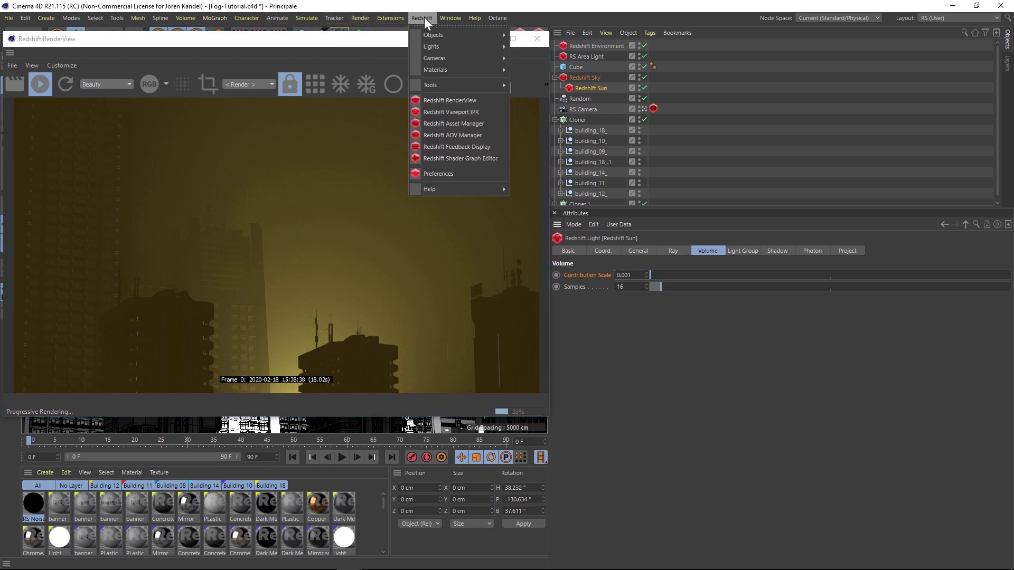
mouse_move(442, 68)
mouse_move(531, 94)
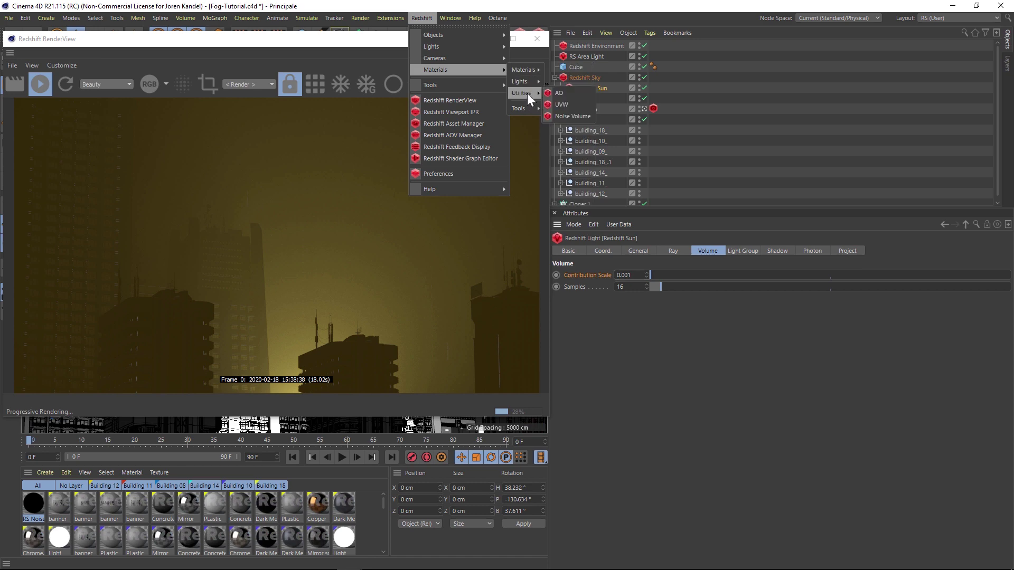
click(576, 115)
double_click(40, 502)
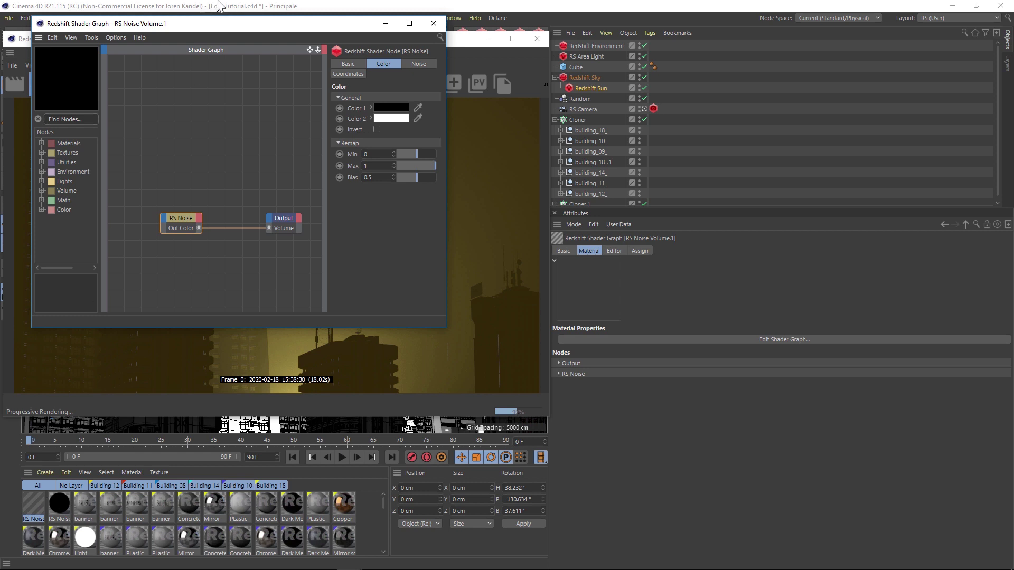
drag(227, 24, 743, 202)
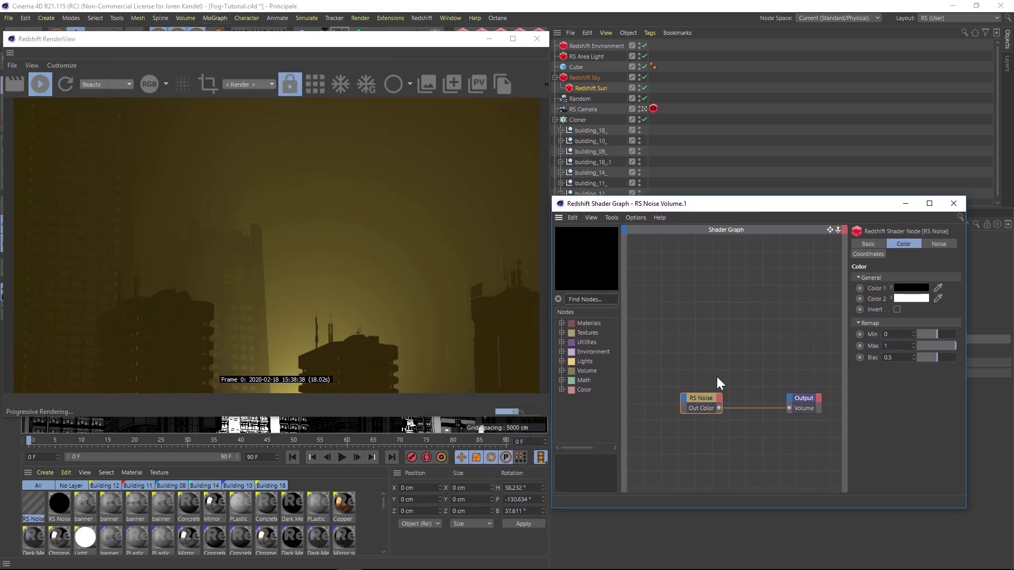
drag(734, 371, 693, 414)
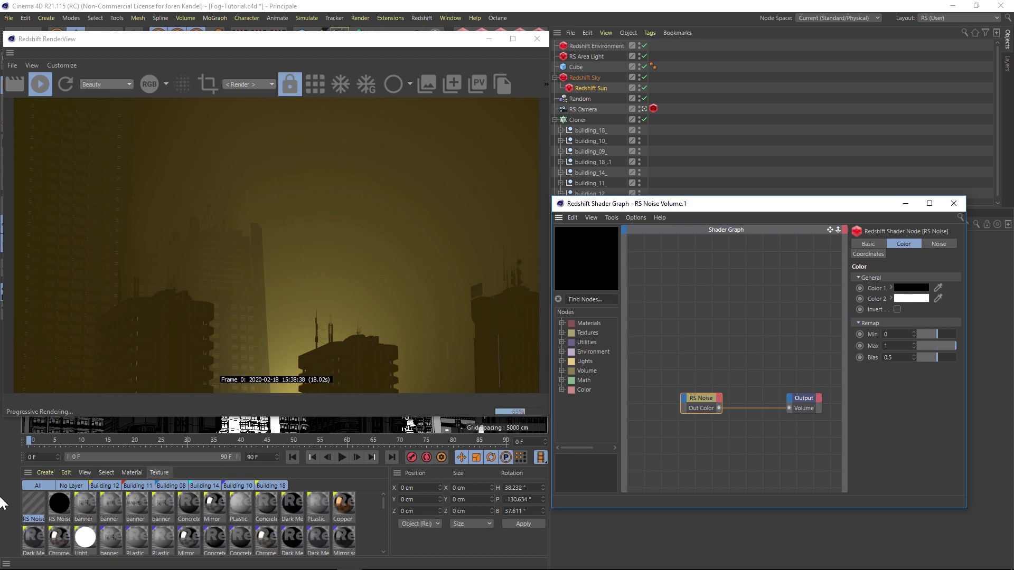
- Apply the RS Noise Volume material to the Redshift Environment
click(32, 505)
drag(32, 505, 594, 45)
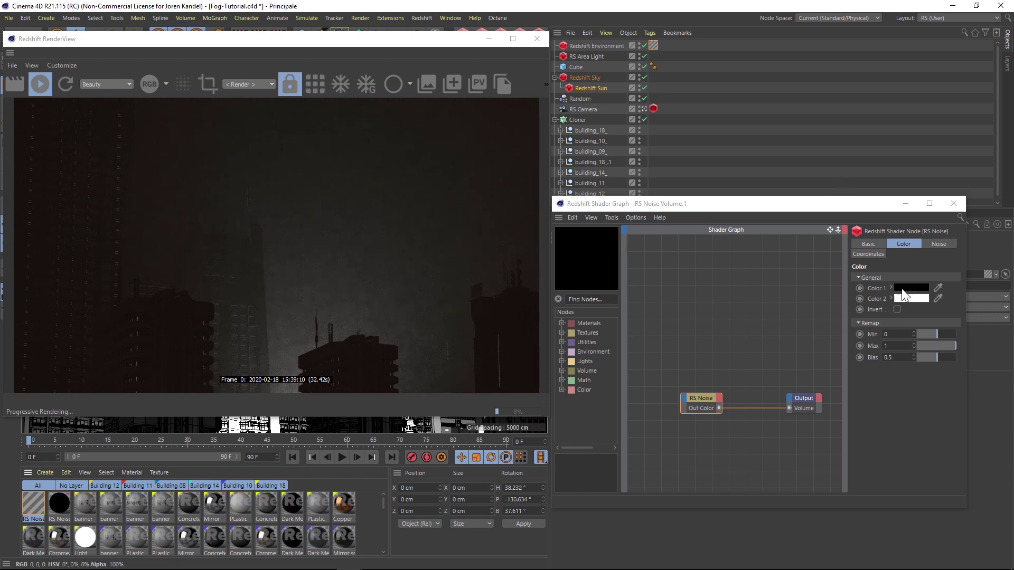
click(877, 289)
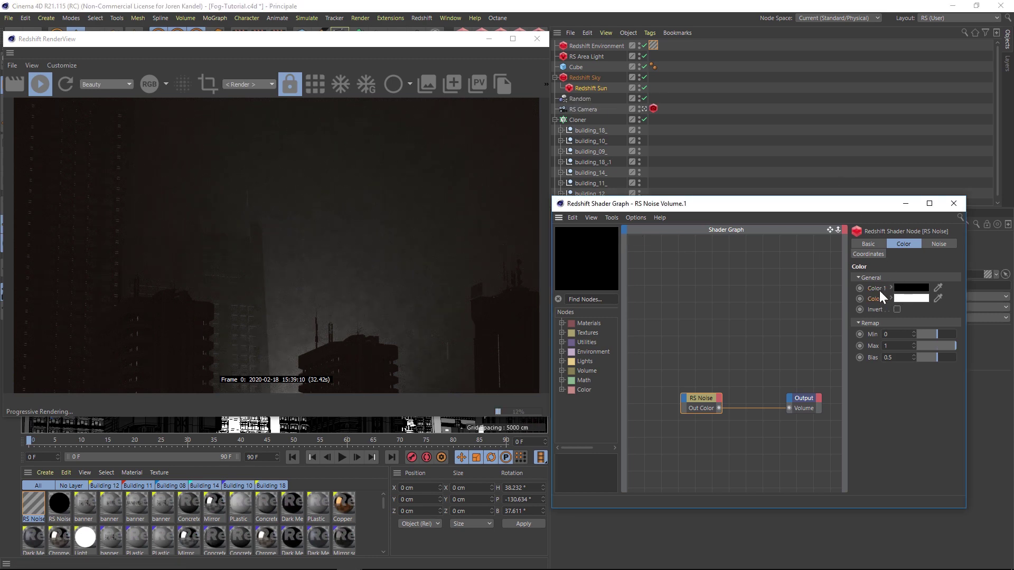
click(868, 253)
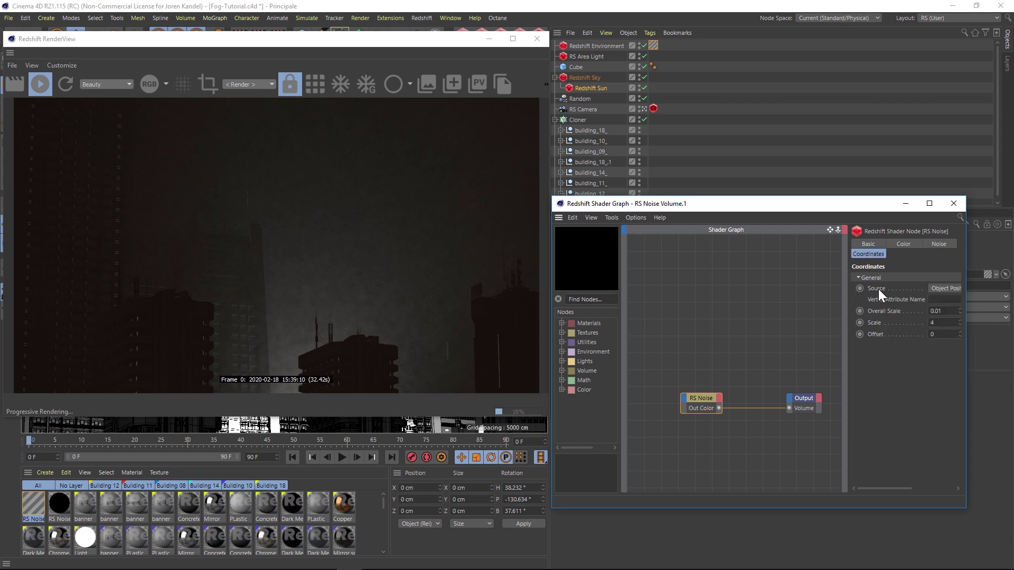
drag(846, 296, 760, 309)
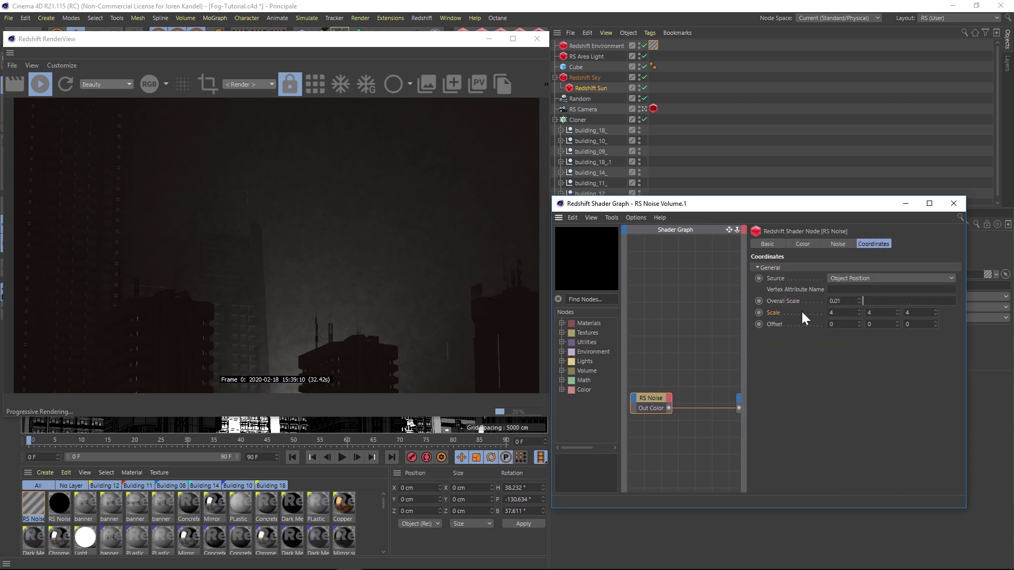
- Set the RS Noise coordinate Scale X, Y and Z to 1
key(Tab)
text(1)
key(Tab)
text(1)
key(Tab)
text(1)
key(Tab)
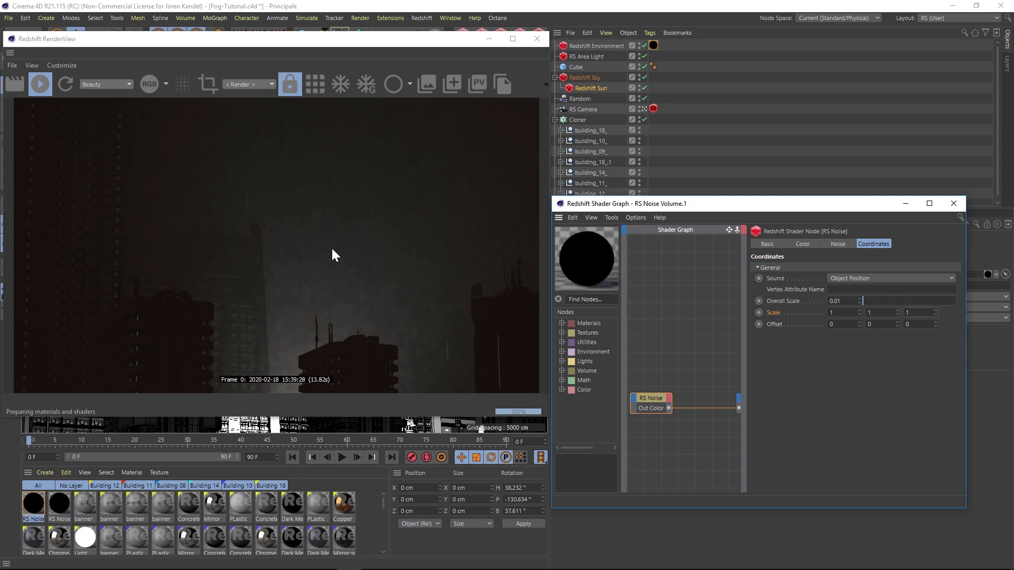
click(819, 244)
- Switch the RS Noise type to Fractal
click(830, 247)
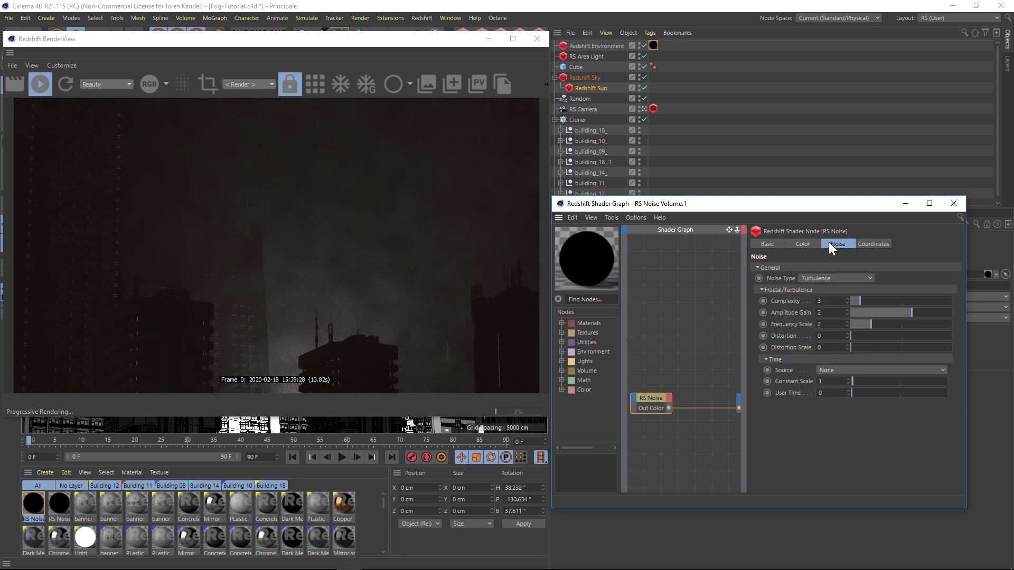
click(803, 280)
click(830, 291)
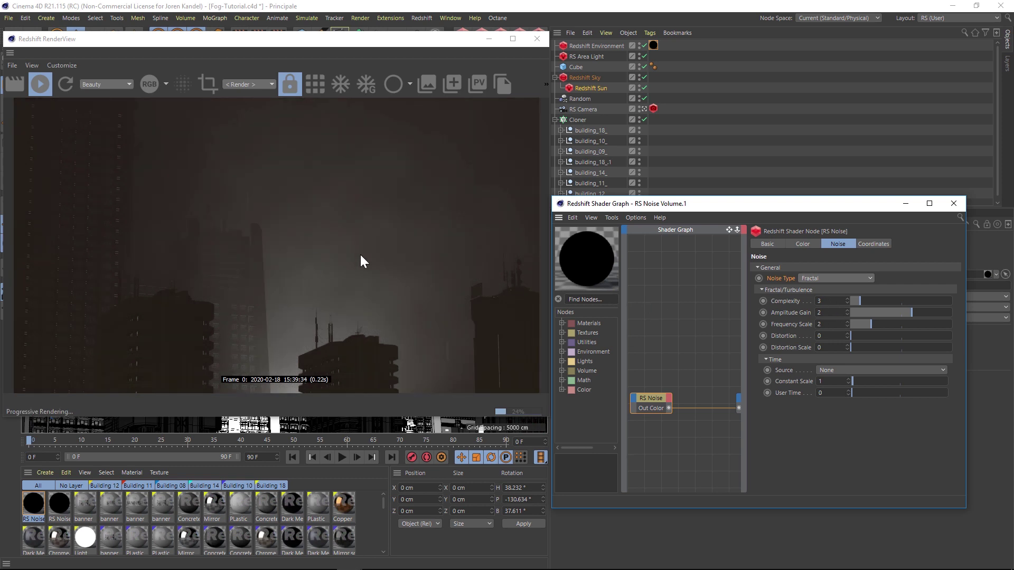
- Make the noise Color 2 a light orange
click(802, 245)
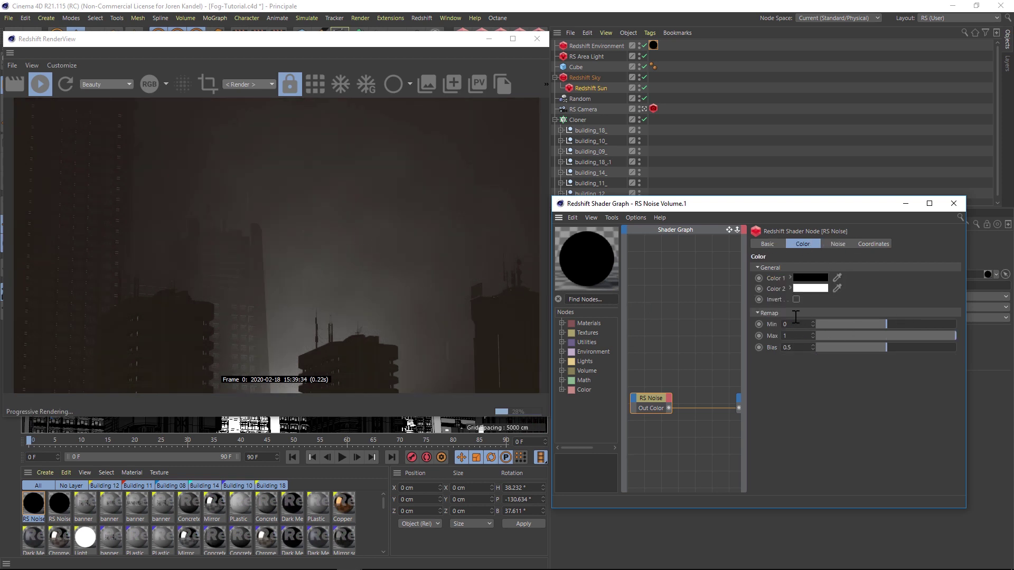
click(810, 289)
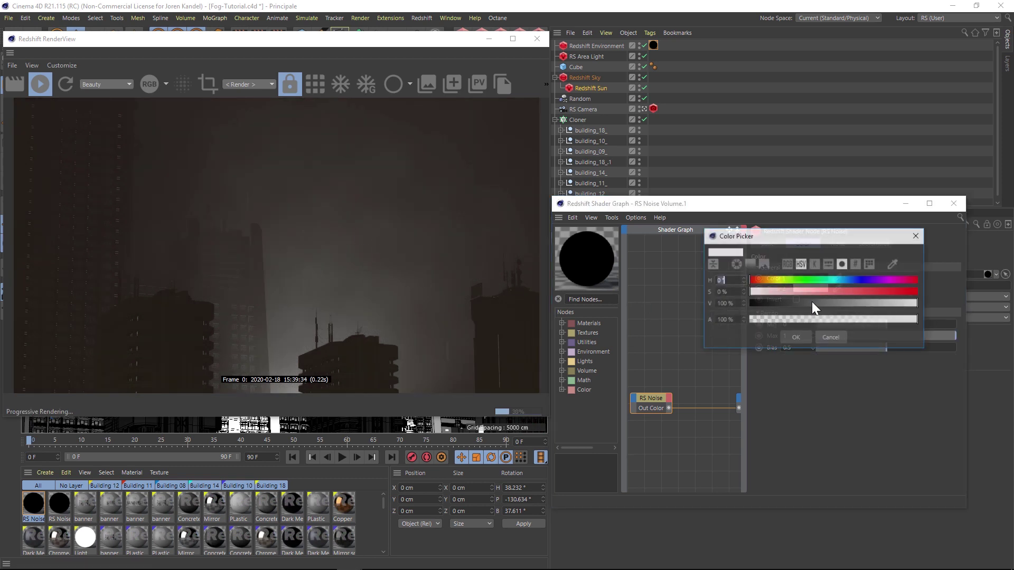
click(848, 292)
click(767, 280)
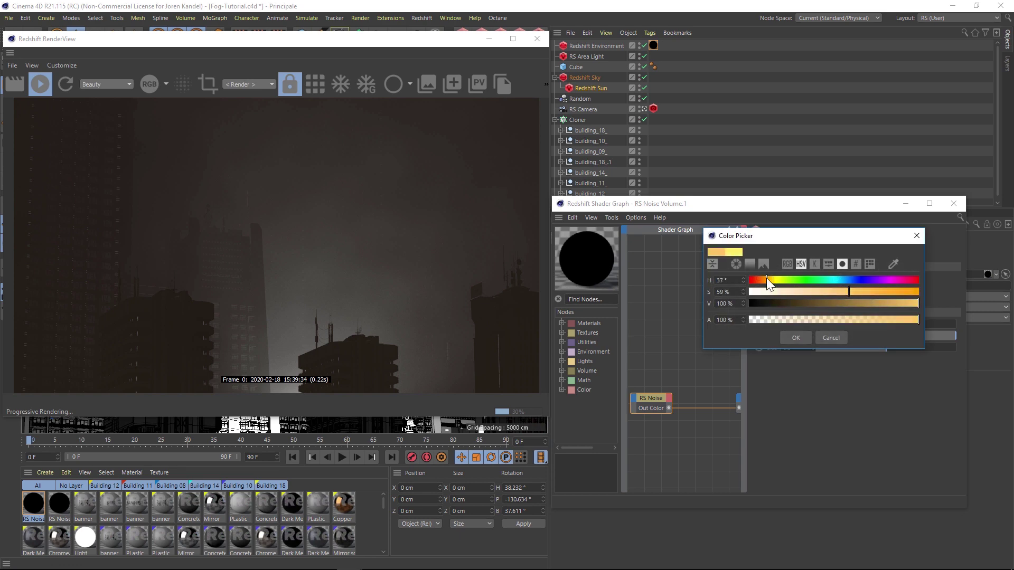
click(796, 338)
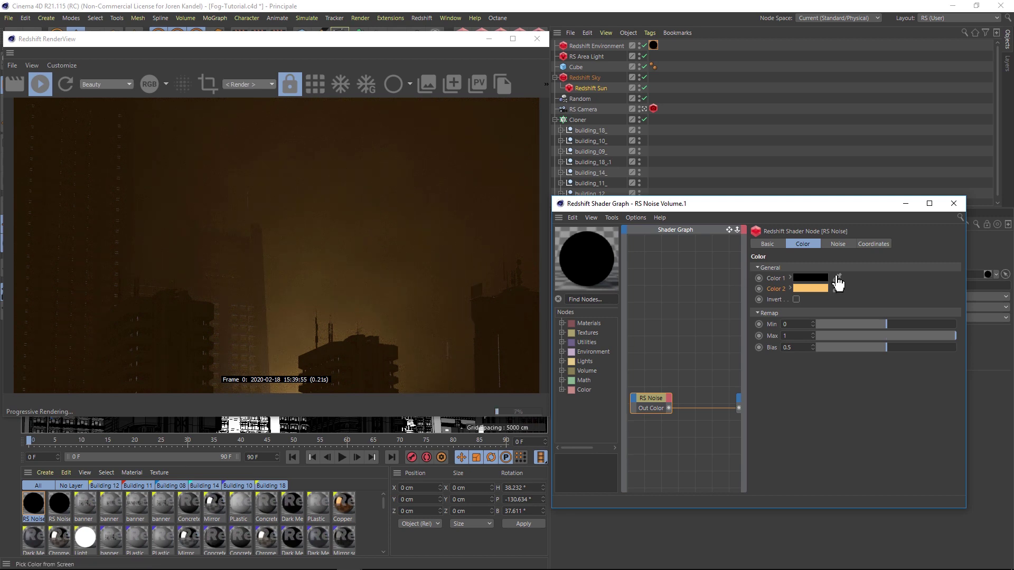
- Make the noise Color 1 a dark brown and close the Shader Graph
click(838, 278)
click(812, 280)
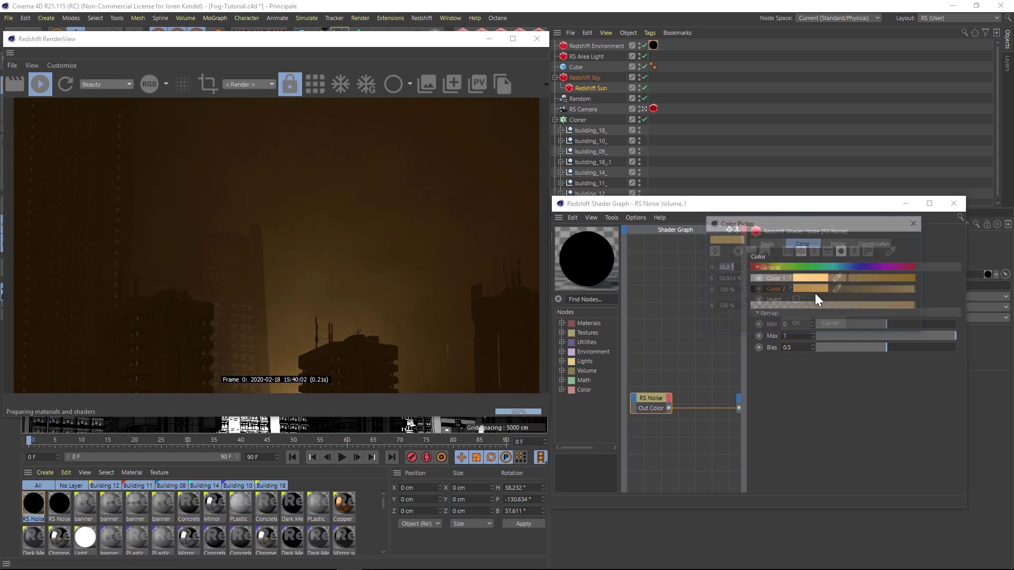
drag(831, 290, 810, 289)
click(797, 324)
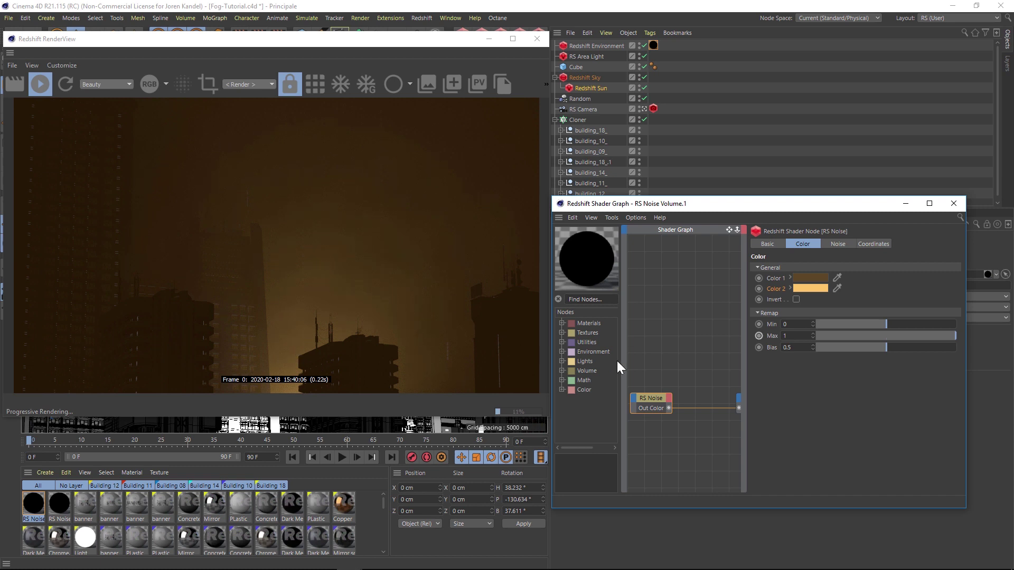
click(953, 204)
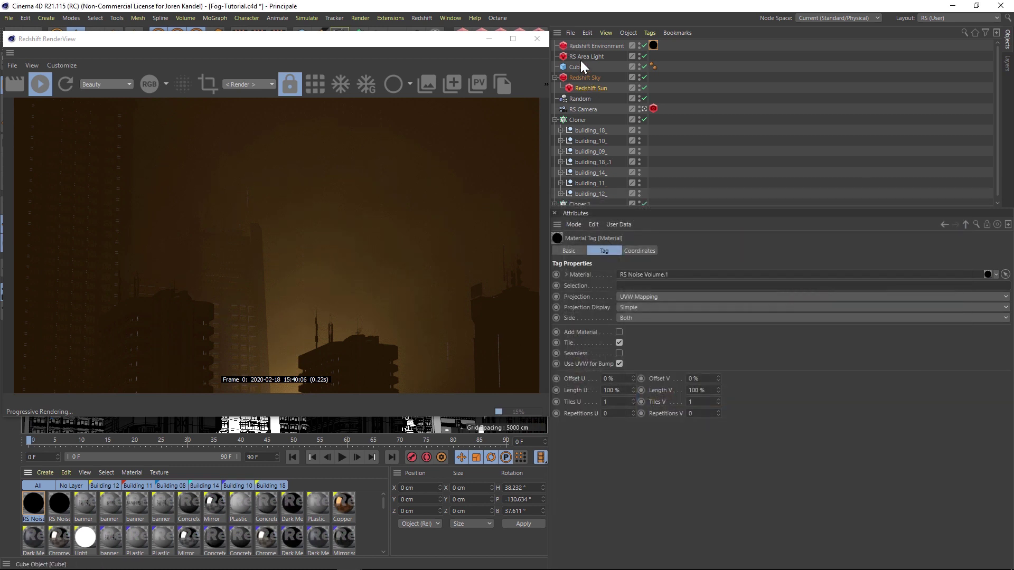
- Raise the RS Area Light's volume Contribution Scale from 0.01 to 0.02
click(585, 57)
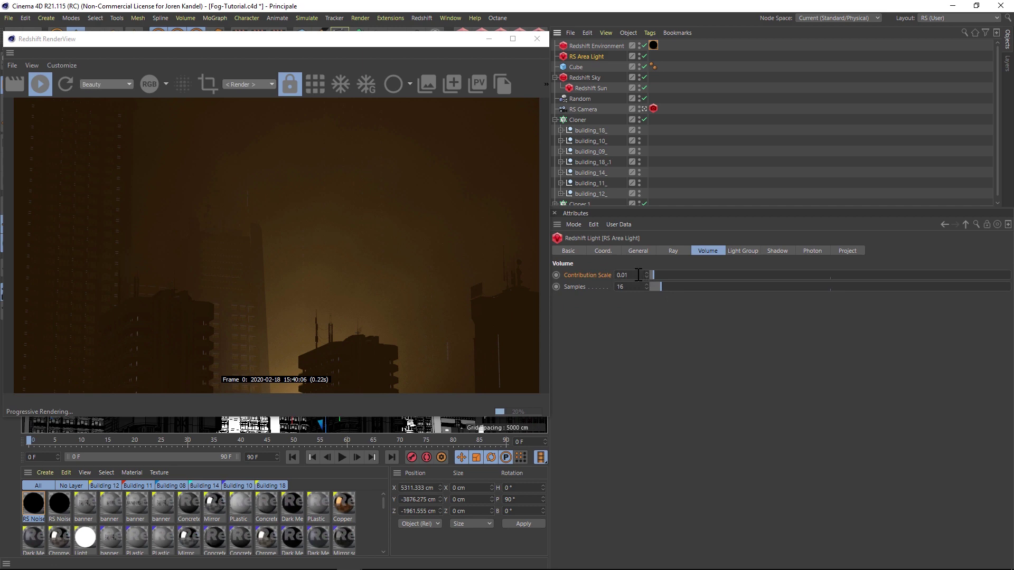
key(BackSpace)
text(2)
key(Return)
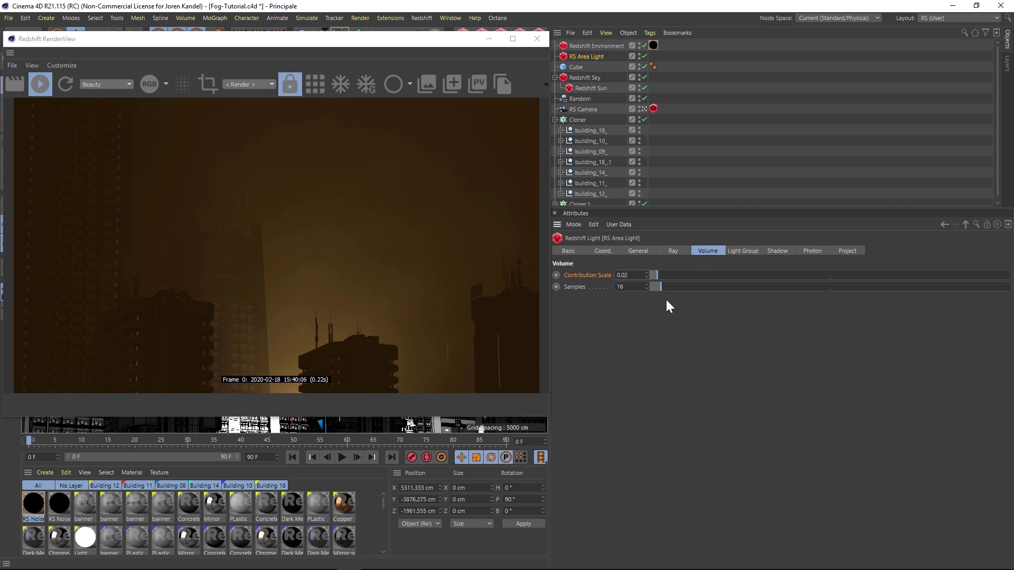